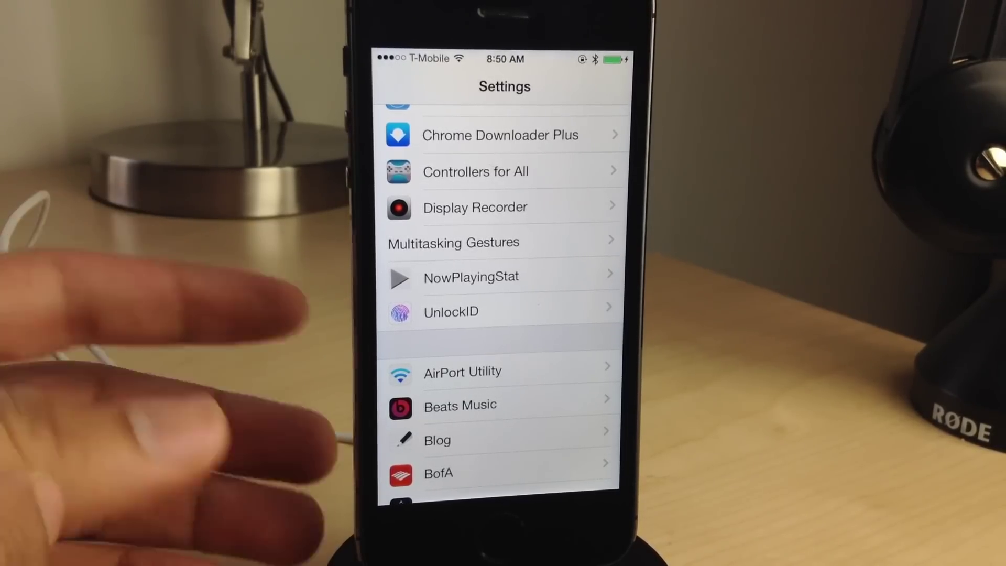
Open UnlockID's page in iOS Settings to check the Mac app link, Enabled toggle and authorization code
{"action": "left_click", "coordinate": [450, 312]}
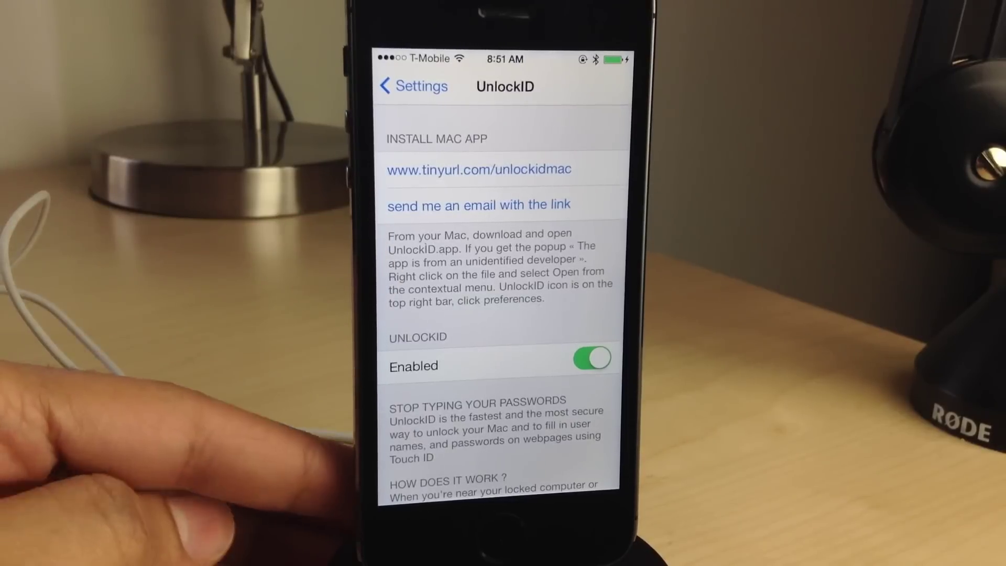
{"action": "scroll", "coordinate": [503, 314], "scroll_direction": "down", "scroll_amount": 3}
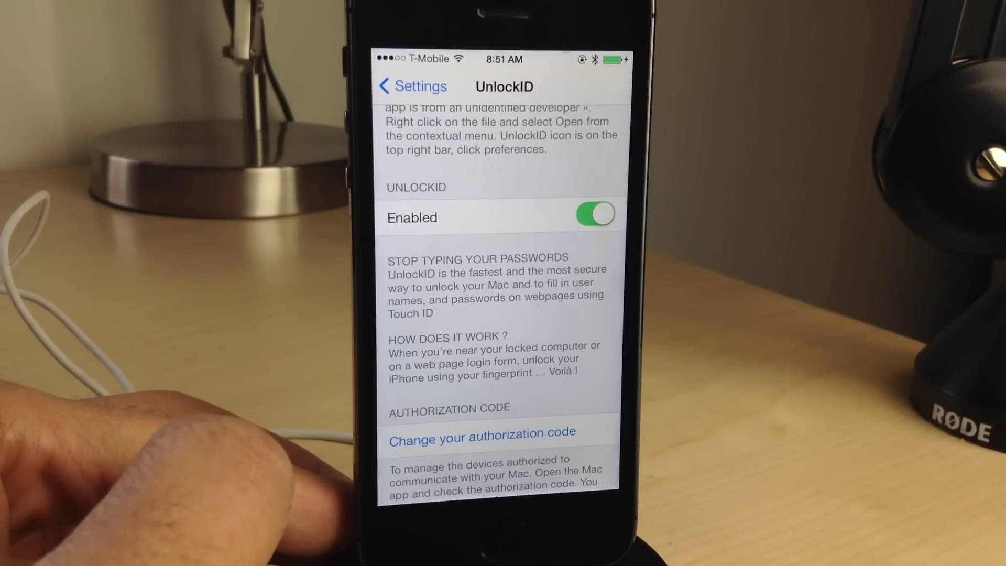
{"action": "scroll", "coordinate": [447, 299], "scroll_direction": "down", "scroll_amount": 2}
{"action": "scroll", "coordinate": [452, 290], "scroll_direction": "down", "scroll_amount": 3}
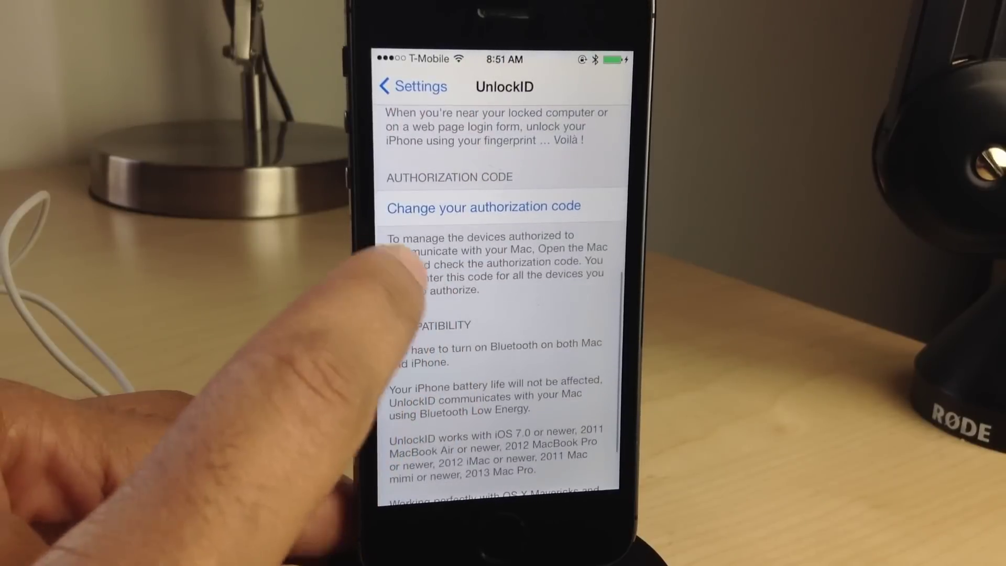
{"action": "scroll", "coordinate": [503, 298], "scroll_direction": "down", "scroll_amount": 1}
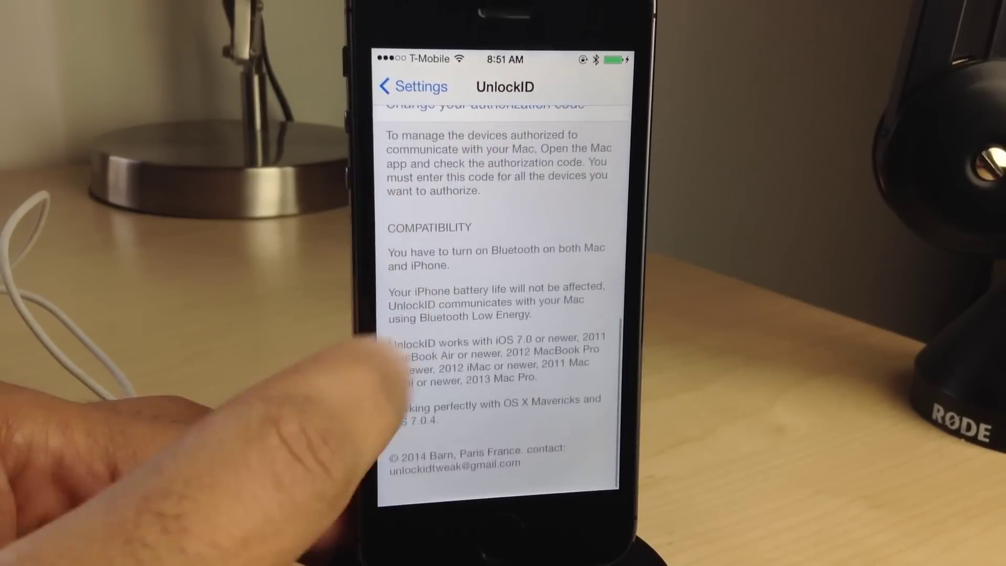
{"action": "scroll", "coordinate": [503, 298], "scroll_direction": "up", "scroll_amount": 2}
{"action": "scroll", "coordinate": [503, 298], "scroll_direction": "up", "scroll_amount": 2}
{"action": "scroll", "coordinate": [440, 409], "scroll_direction": "up", "scroll_amount": 3}
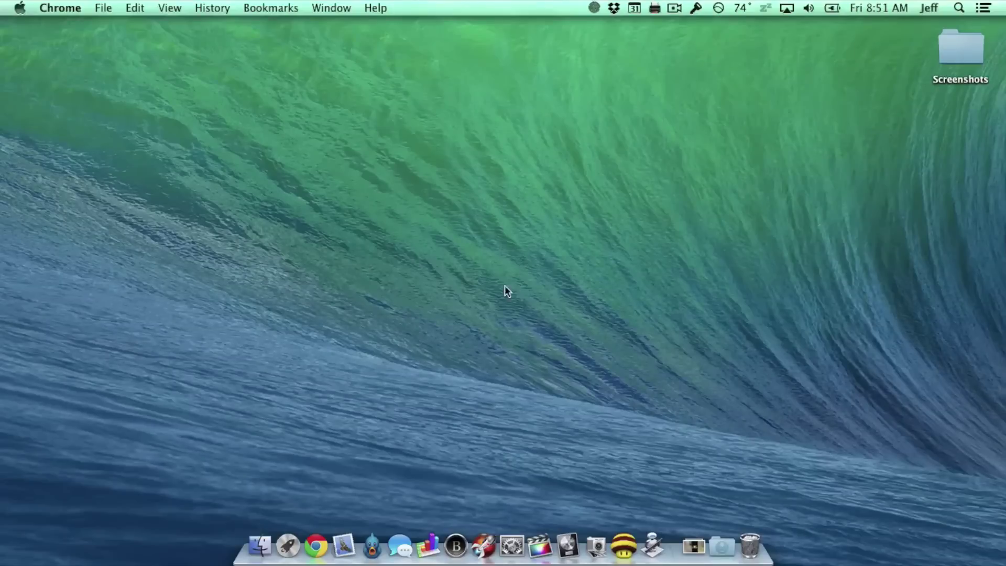
{"action": "left_click", "coordinate": [594, 8]}
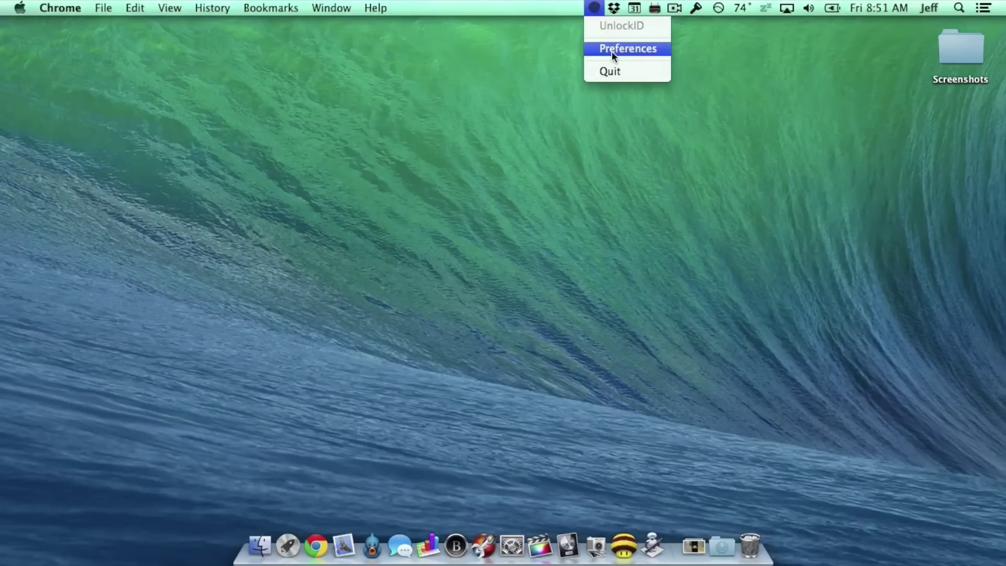
{"action": "left_click", "coordinate": [592, 7]}
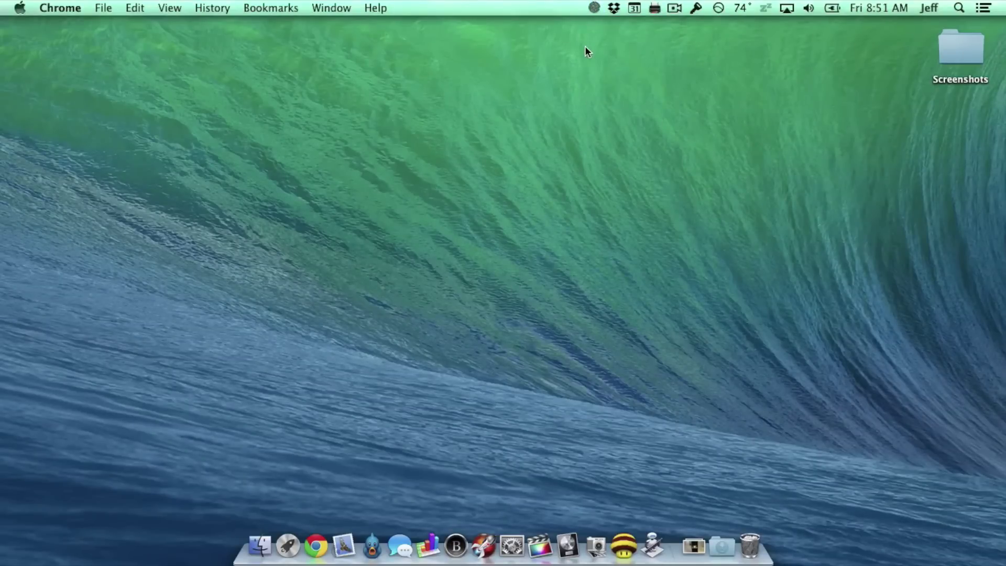
{"action": "left_click", "coordinate": [594, 8]}
{"action": "left_click", "coordinate": [616, 50]}
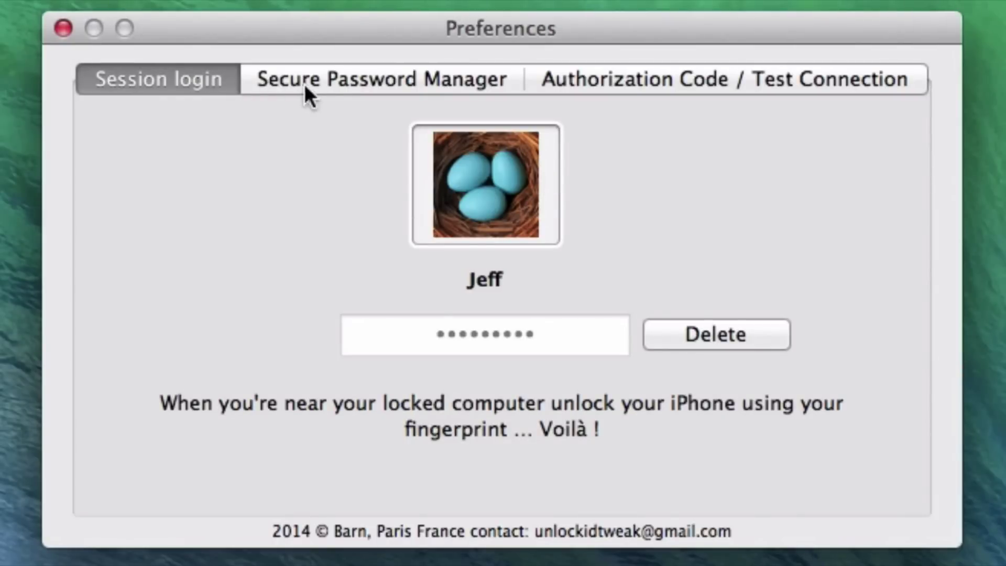
{"action": "left_click", "coordinate": [340, 78]}
{"action": "left_click", "coordinate": [701, 80]}
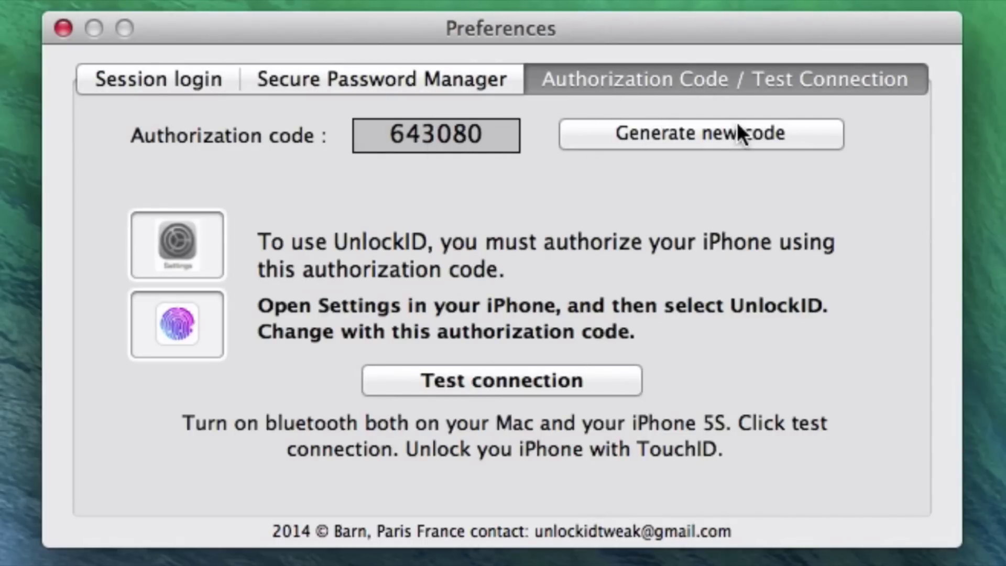
{"action": "left_click", "coordinate": [717, 140]}
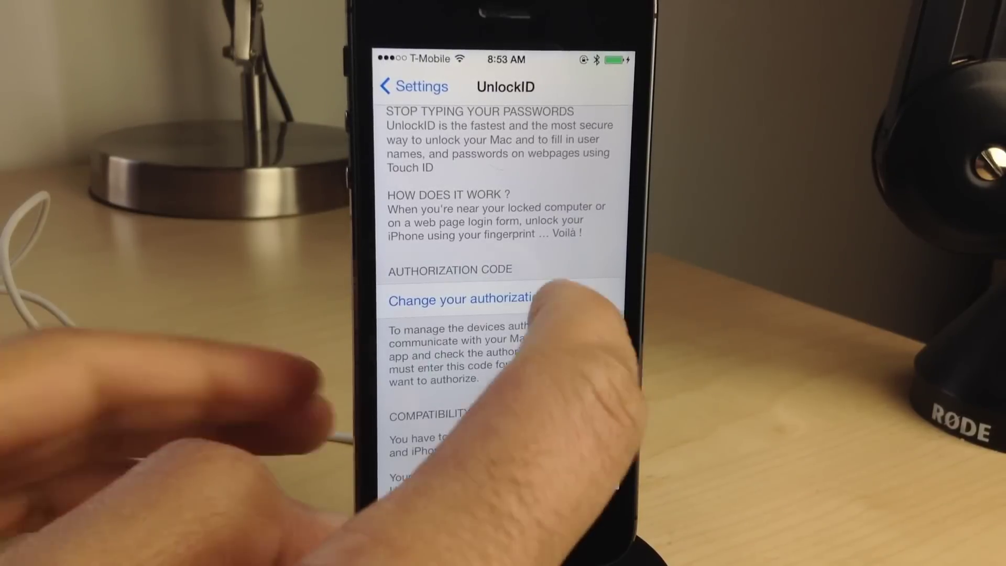
Enter the Mac's new six-digit authorization code on the iPhone and confirm it
{"action": "left_click", "coordinate": [483, 297]}
{"action": "left_click", "coordinate": [397, 481]}
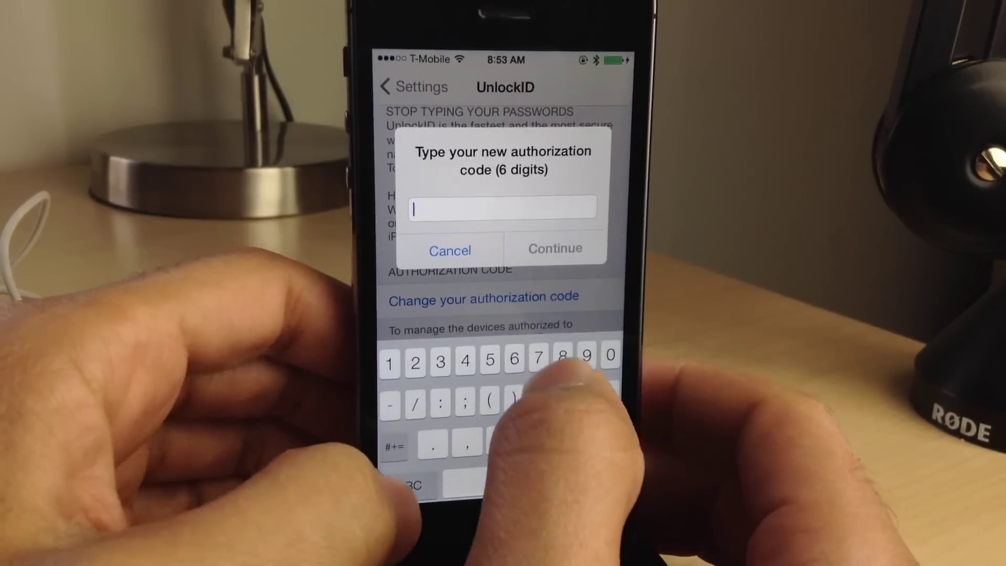
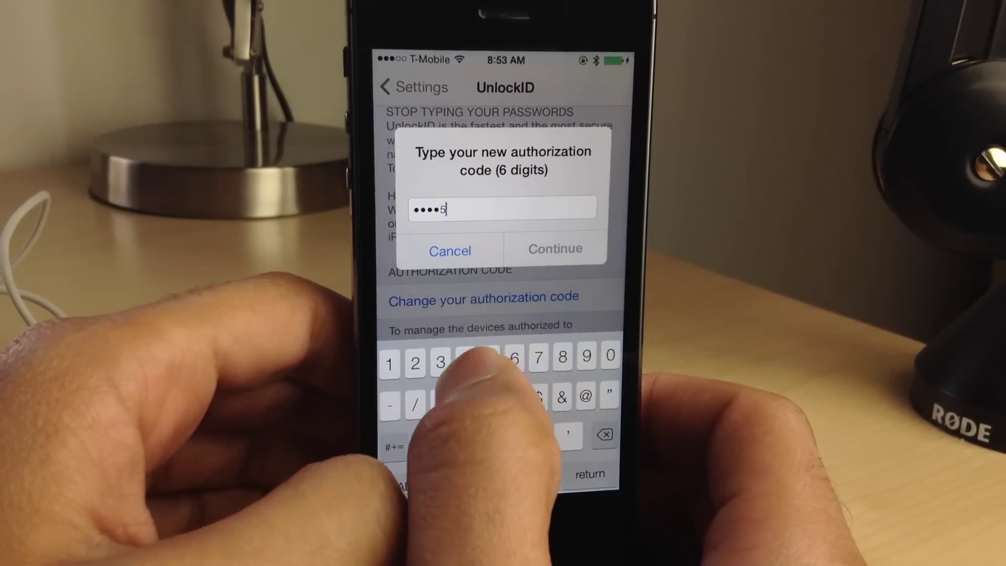
{"action": "left_click", "coordinate": [550, 249]}
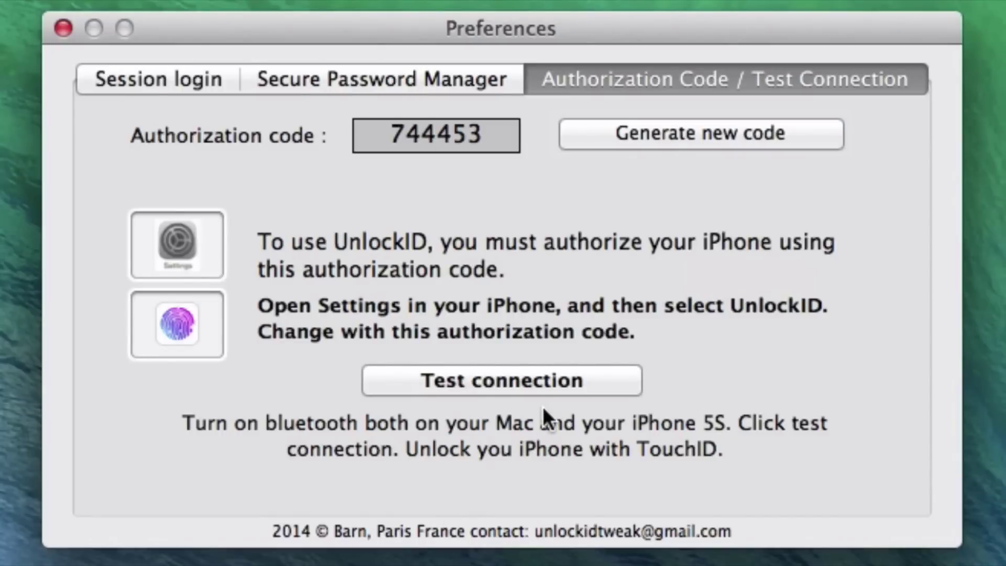
Test the iPhone connection, dismiss the success alert, and show the Session login settings
{"action": "left_click", "coordinate": [550, 380]}
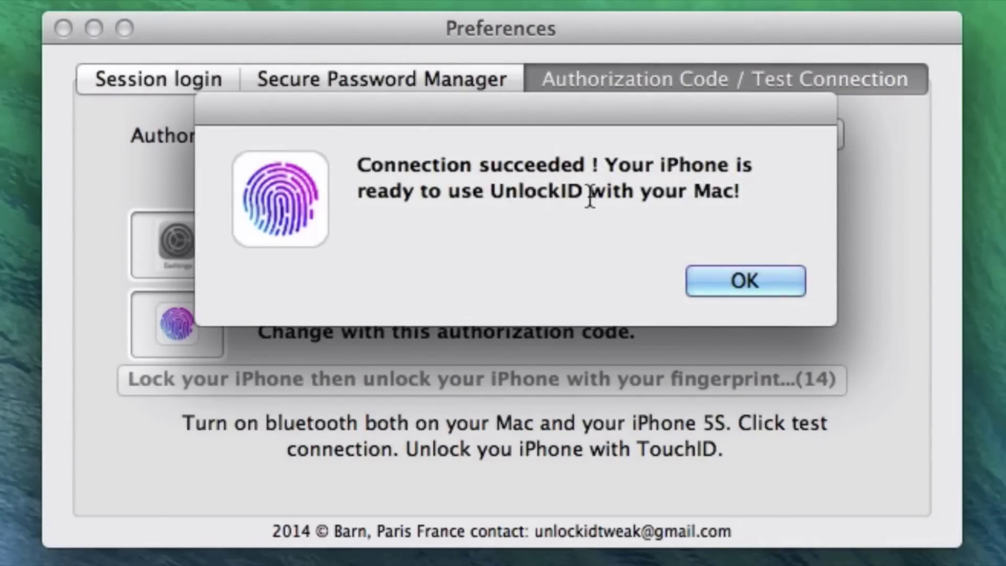
{"action": "left_click", "coordinate": [723, 297]}
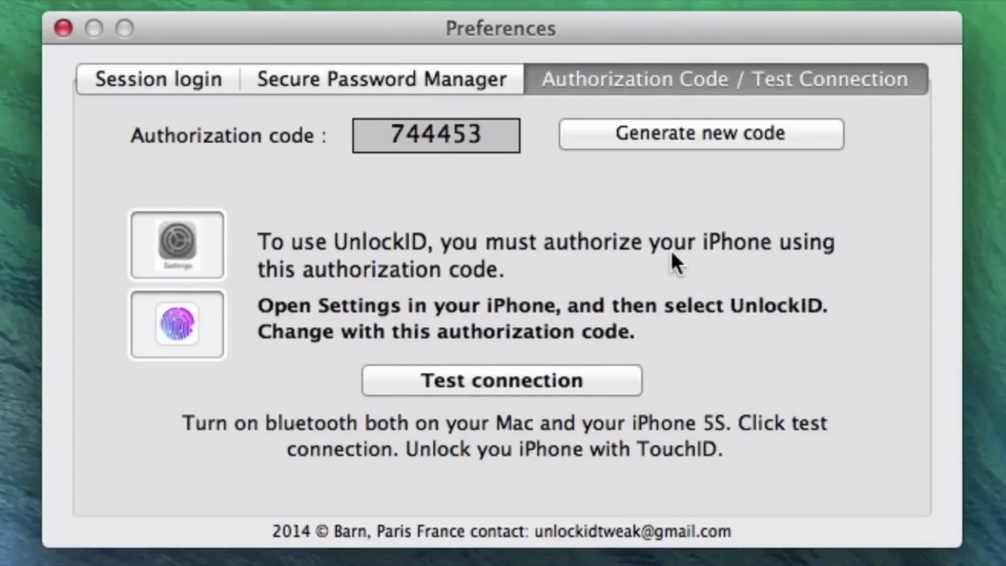
{"action": "left_click", "coordinate": [194, 81]}
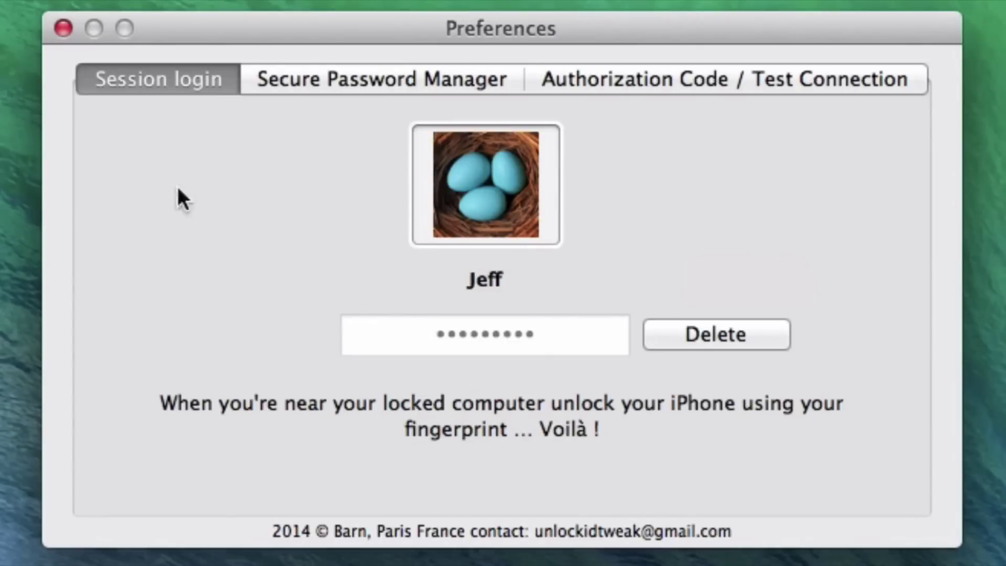
Delete the old Mac login password, enter the new one with Caps Lock off, and save
{"action": "left_click", "coordinate": [724, 346]}
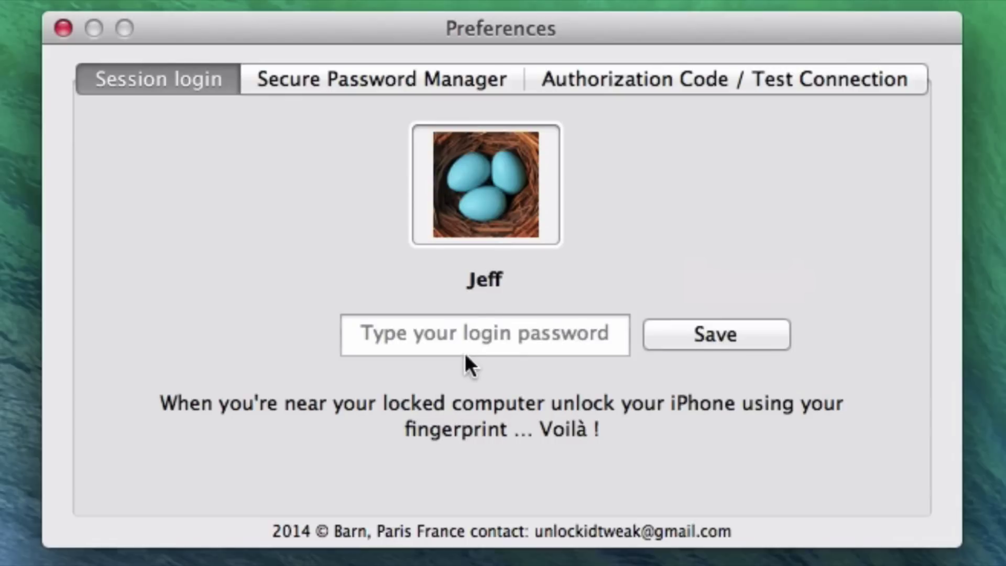
{"action": "left_click", "coordinate": [466, 335]}
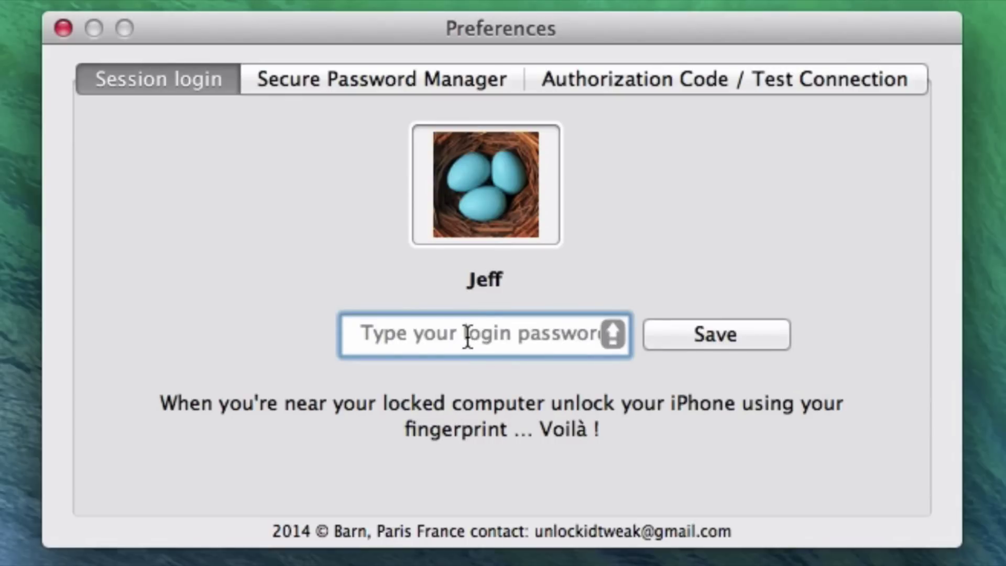
{"action": "key", "text": "Caps_Lock"}
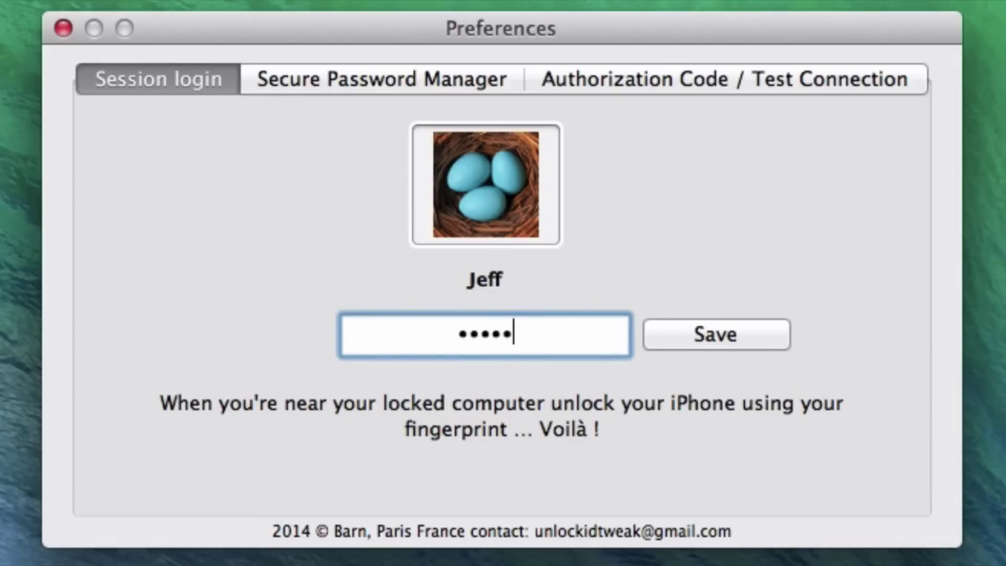
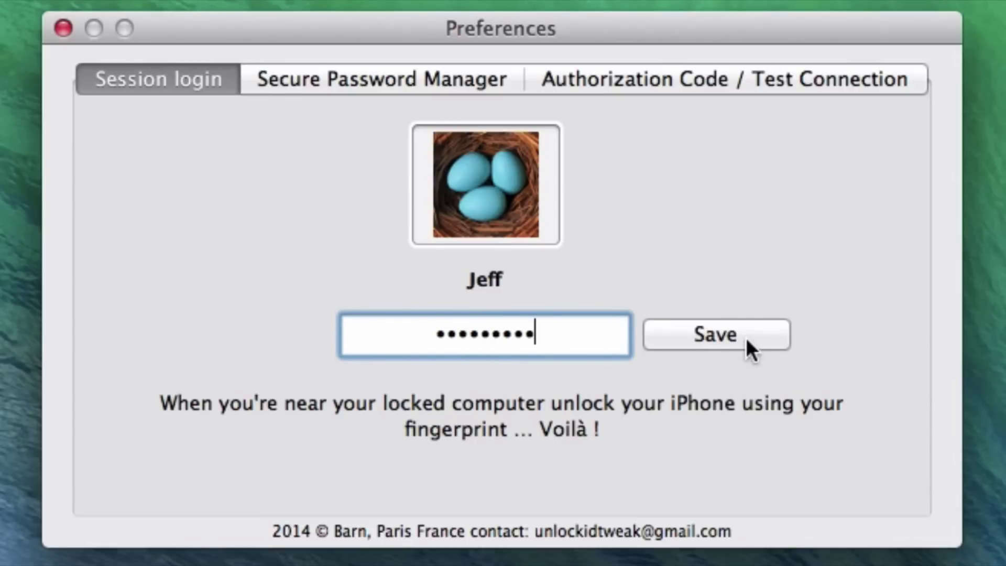
{"action": "left_click", "coordinate": [745, 337]}
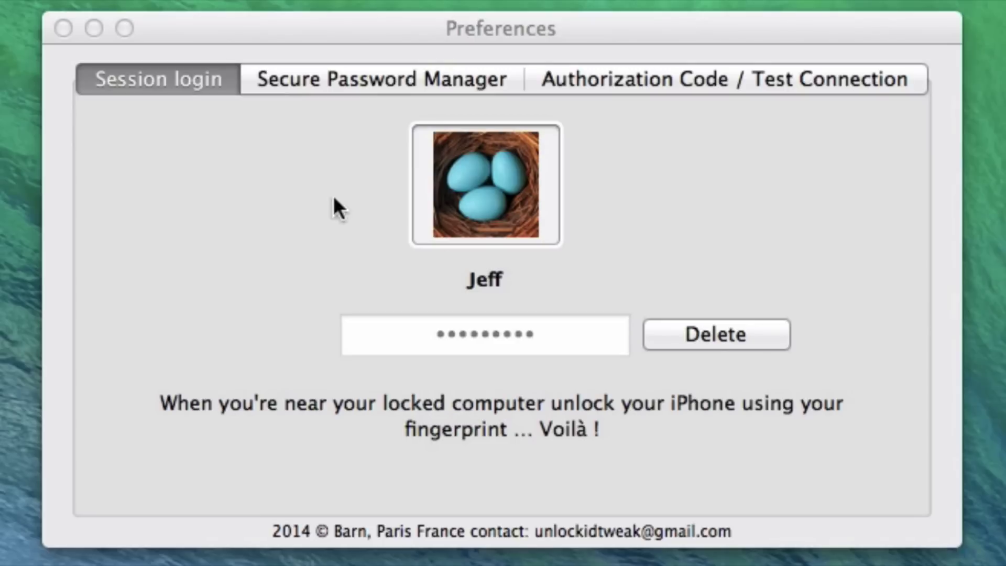
Start a new website login in the Secure Password Manager, moving through Website, Login and Password fields
{"action": "left_click", "coordinate": [421, 80]}
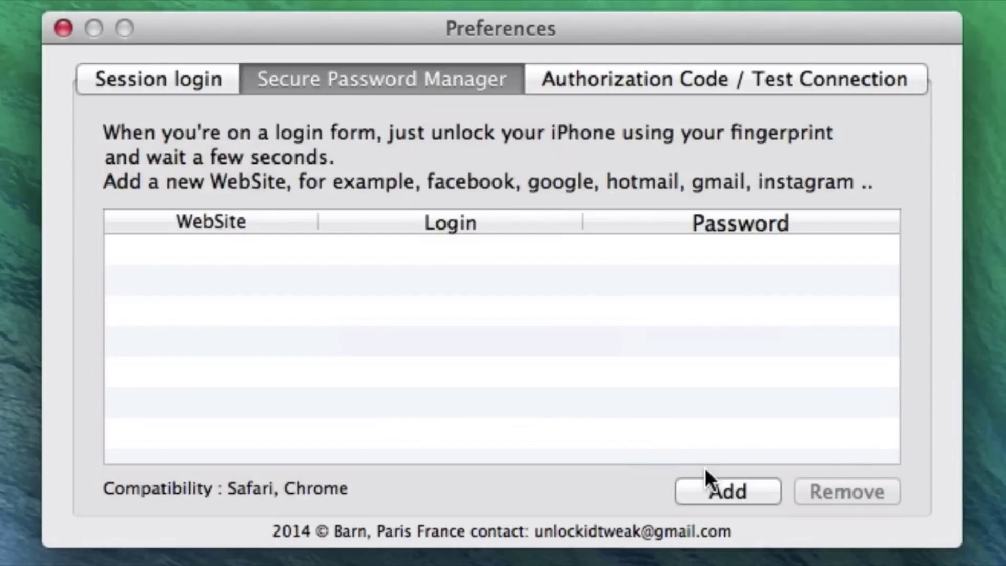
{"action": "left_click", "coordinate": [711, 487]}
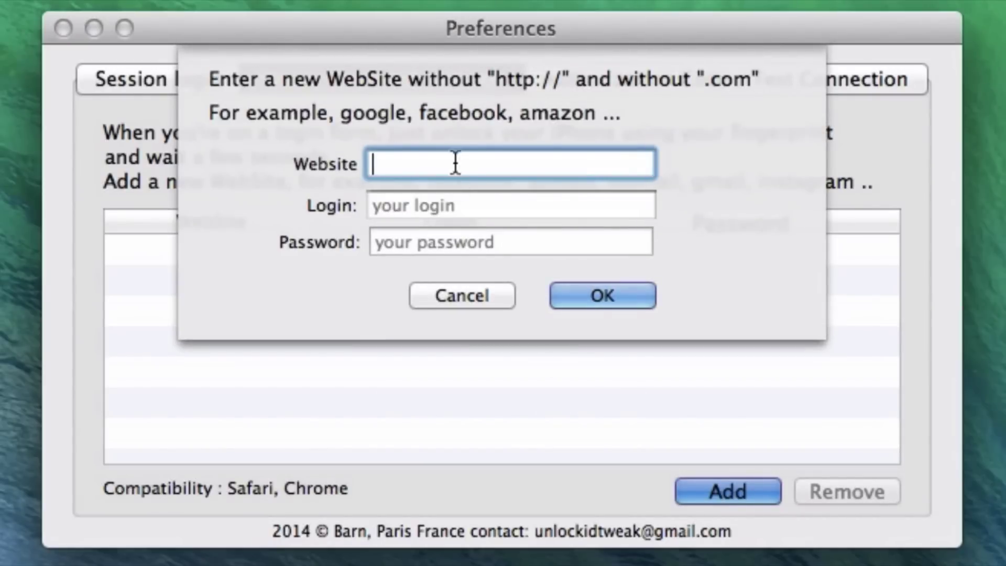
{"action": "left_click", "coordinate": [464, 206]}
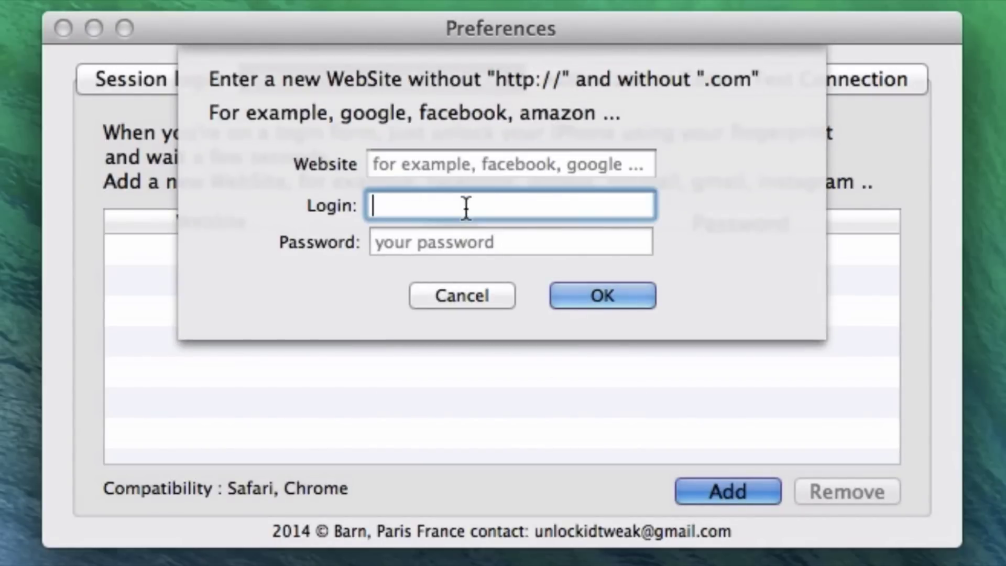
{"action": "left_click", "coordinate": [476, 240]}
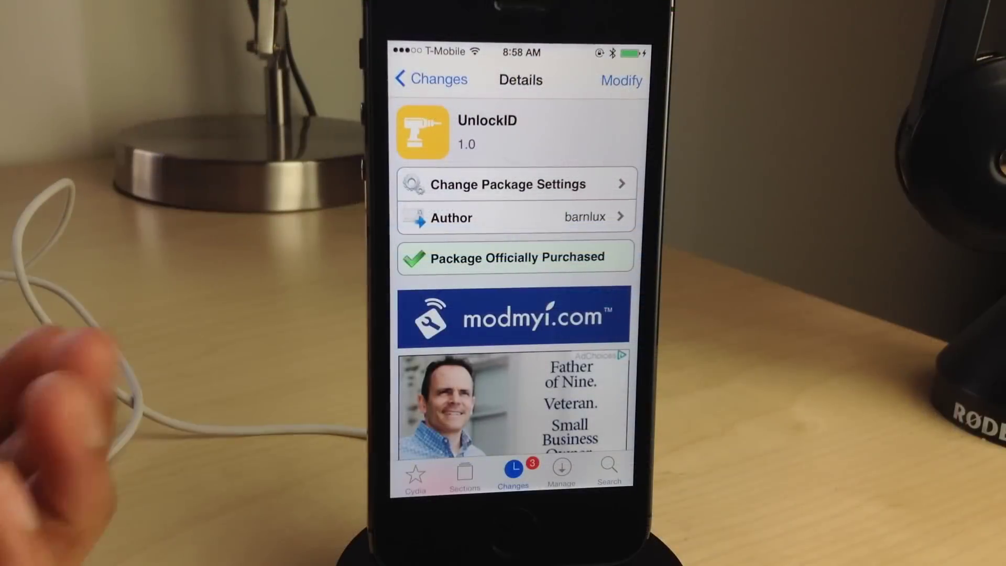
{"action": "scroll", "coordinate": [514, 314], "scroll_direction": "down", "scroll_amount": 3}
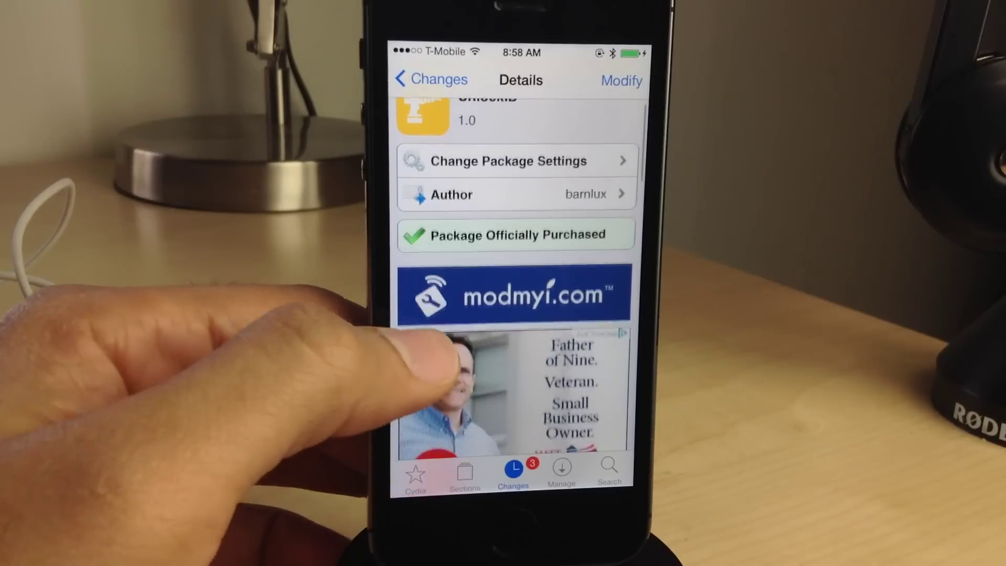
{"action": "scroll", "coordinate": [515, 314], "scroll_direction": "down", "scroll_amount": 3}
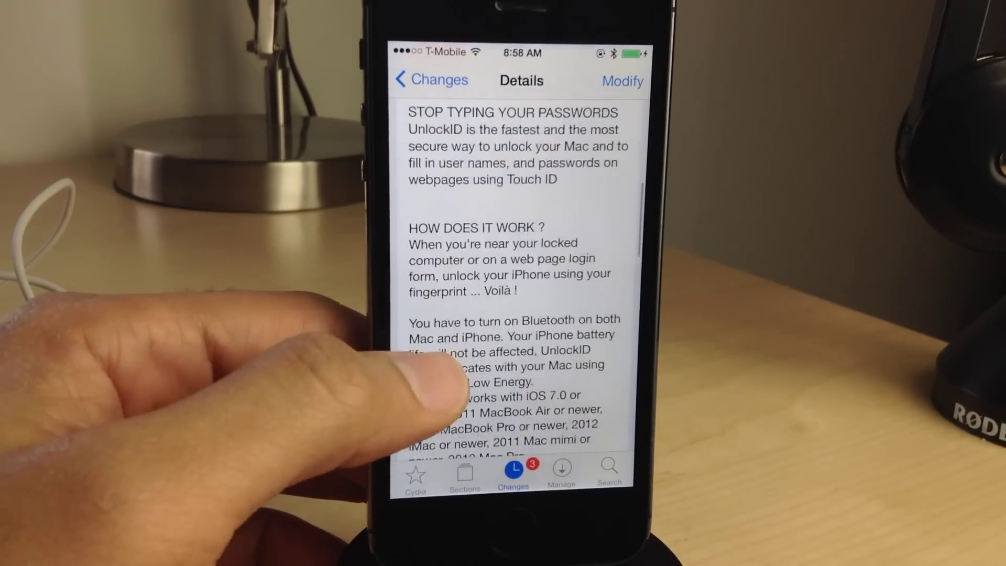
{"action": "scroll", "coordinate": [440, 369], "scroll_direction": "up", "scroll_amount": 1}
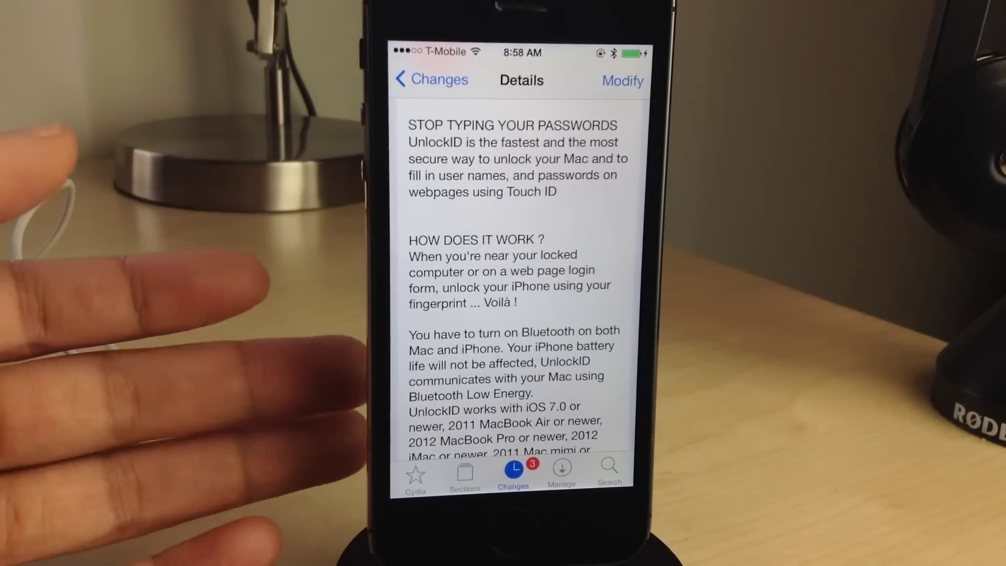
{"action": "scroll", "coordinate": [459, 303], "scroll_direction": "down", "scroll_amount": 2}
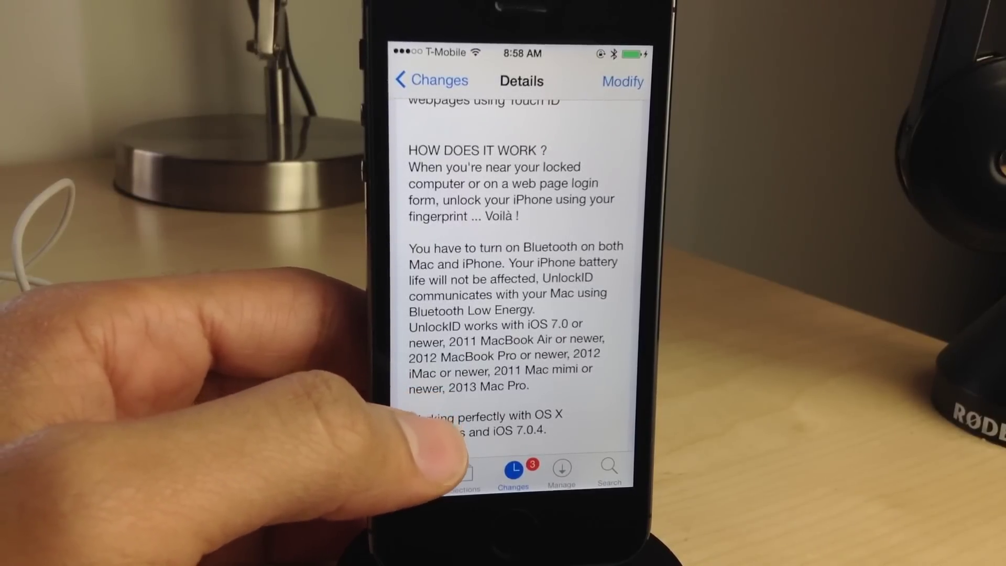
{"action": "scroll", "coordinate": [456, 393], "scroll_direction": "down", "scroll_amount": 5}
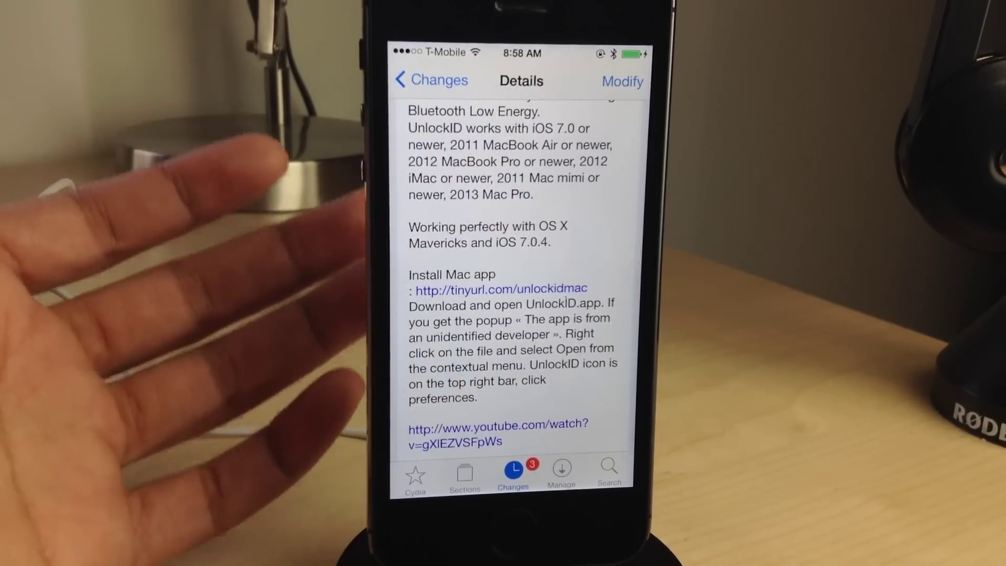
{"action": "scroll", "coordinate": [471, 331], "scroll_direction": "down", "scroll_amount": 6}
{"action": "scroll", "coordinate": [518, 314], "scroll_direction": "up", "scroll_amount": 2}
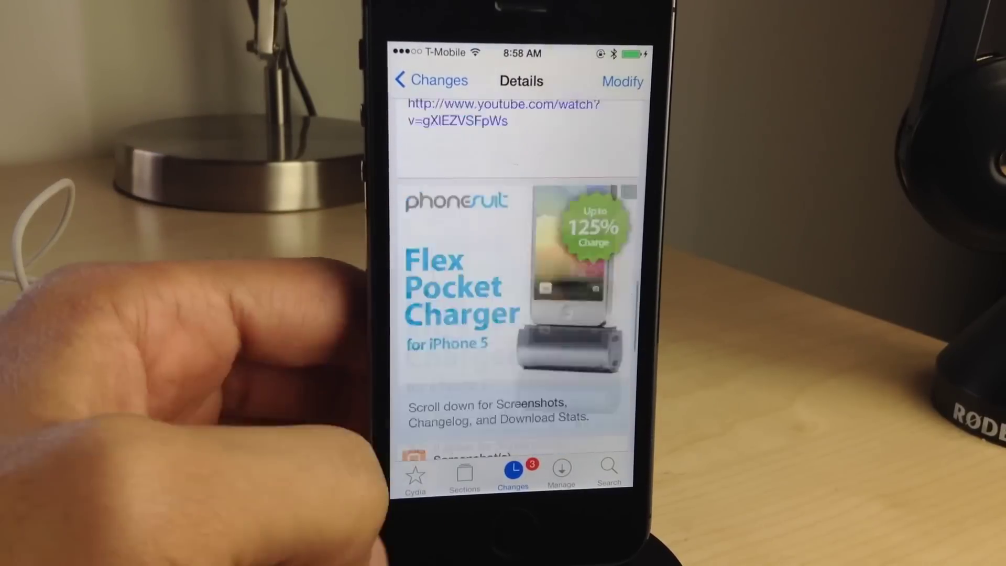
{"action": "scroll", "coordinate": [518, 314], "scroll_direction": "up", "scroll_amount": 5}
{"action": "scroll", "coordinate": [518, 314], "scroll_direction": "up", "scroll_amount": 5}
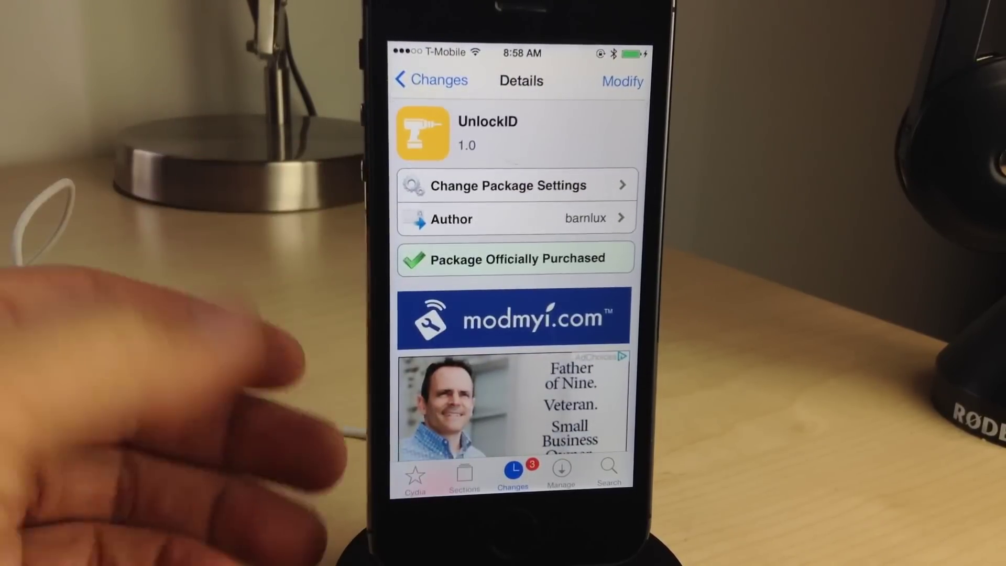